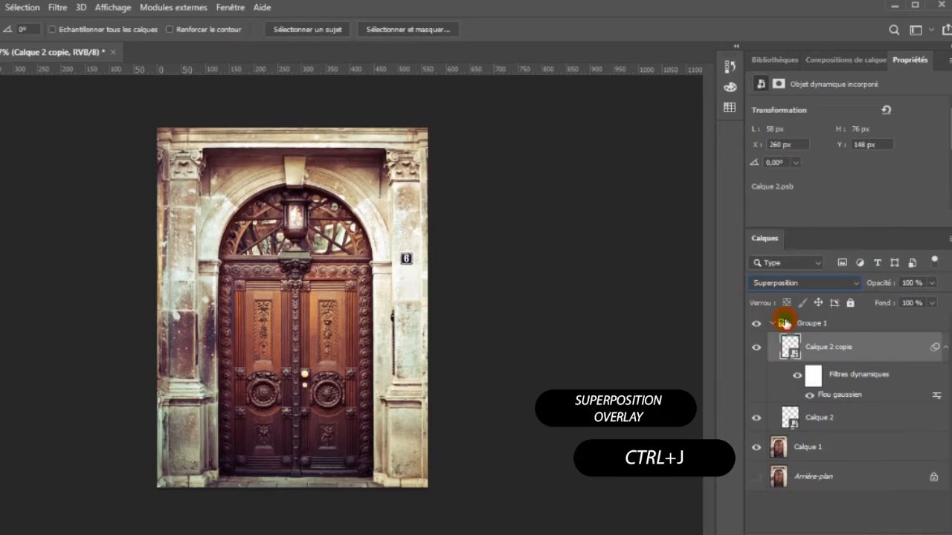
# Duplicate the blurred layer Calque 2 copie and set the duplicate's Gaussian Blur radius to 25 pixels
pyautogui.hotkey('ctrl', 'j')
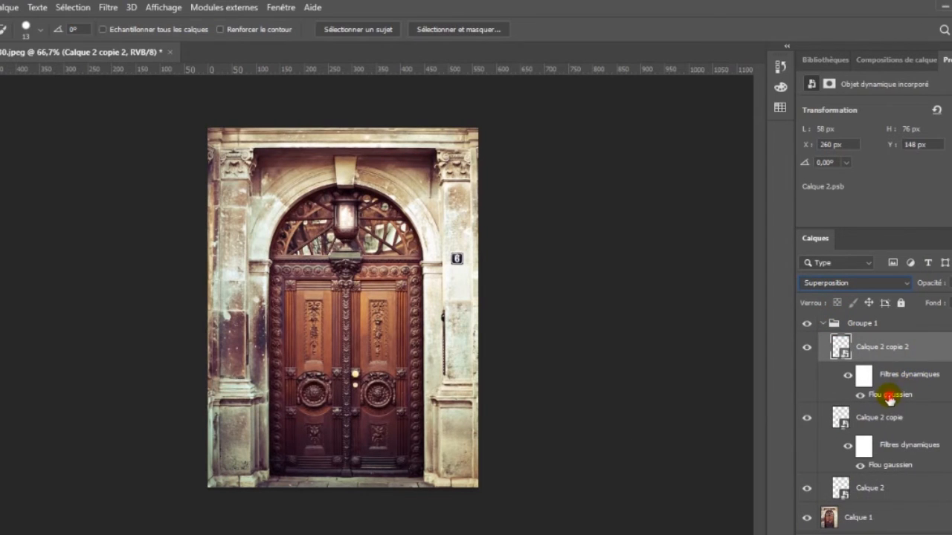
pyautogui.doubleClick(890, 395)
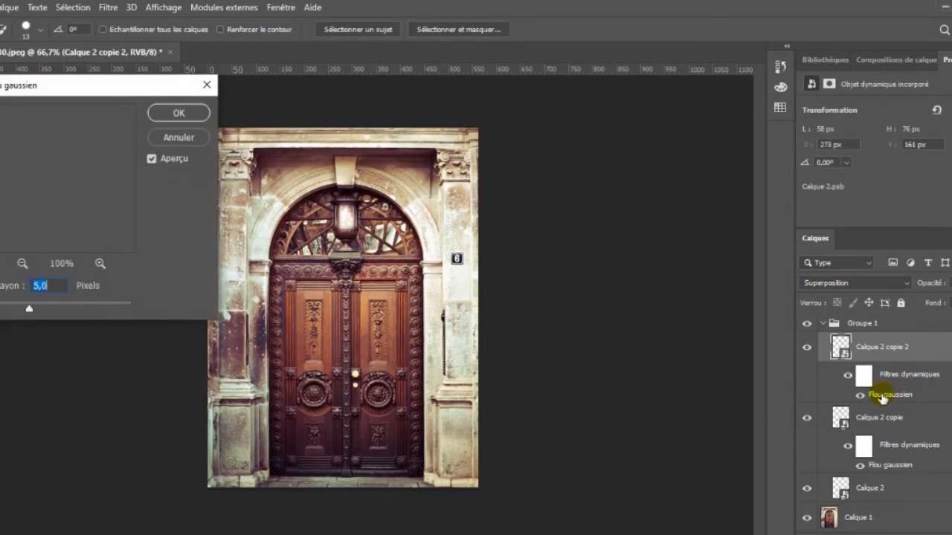
pyautogui.write('25')
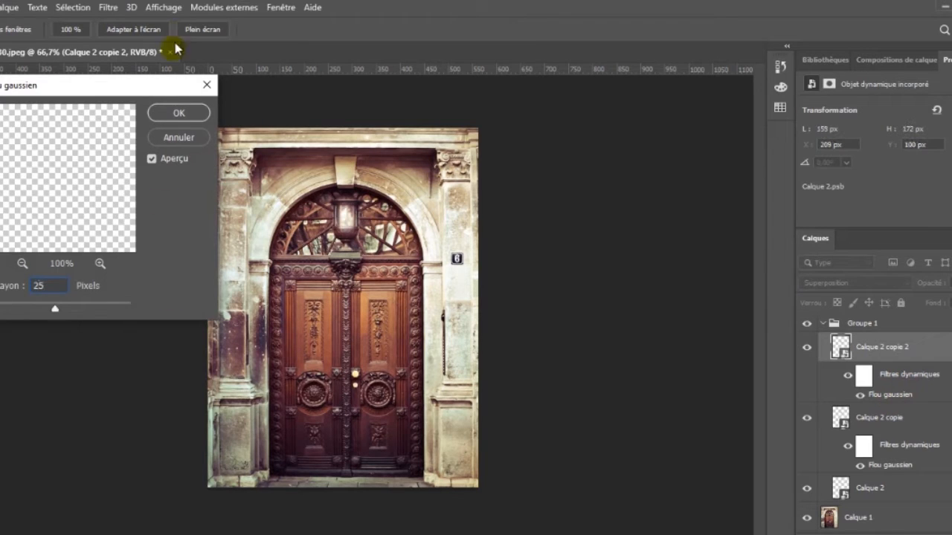
pyautogui.click(182, 115)
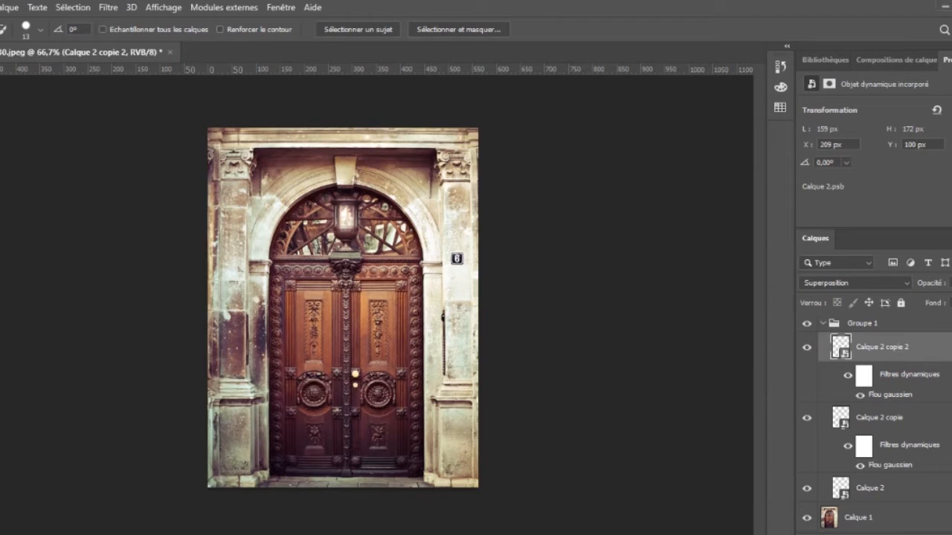
# Duplicate Calque 2 copie 2 and set the new copy's Gaussian Blur radius to 100 pixels
pyautogui.hotkey('ctrl', 'j')
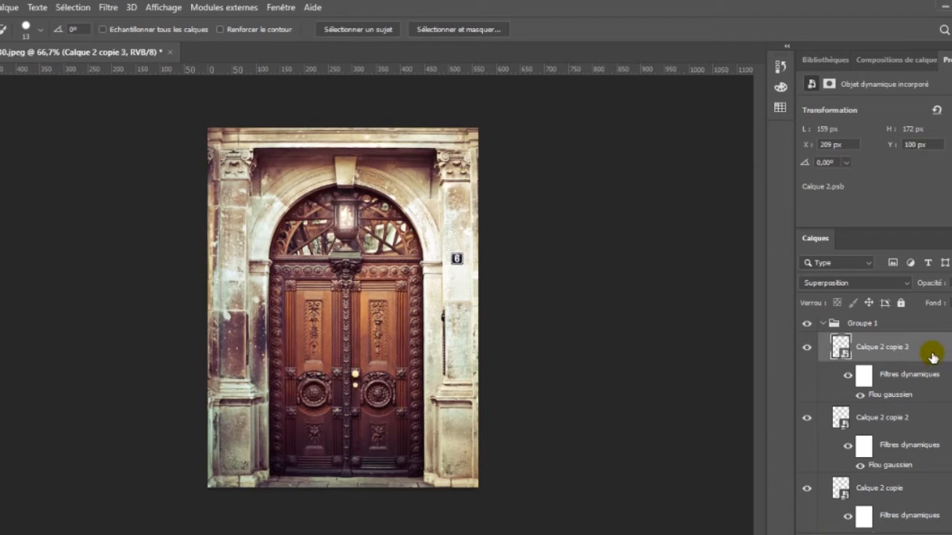
pyautogui.doubleClick(893, 398)
pyautogui.write('100')
pyautogui.click(170, 119)
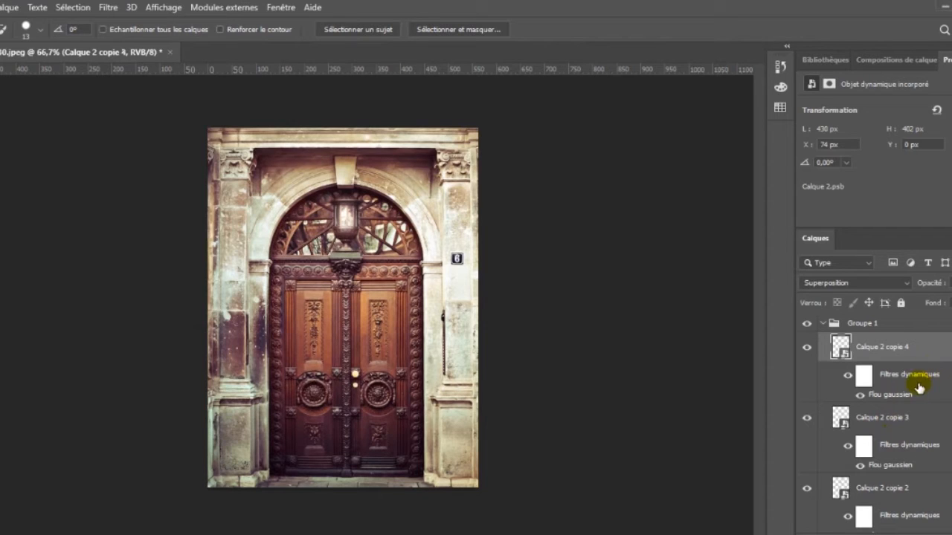
# Set the Gaussian Blur radius of Calque 2 copie 4 to 150 pixels and duplicate that layer
pyautogui.doubleClick(900, 397)
pyautogui.write('150')
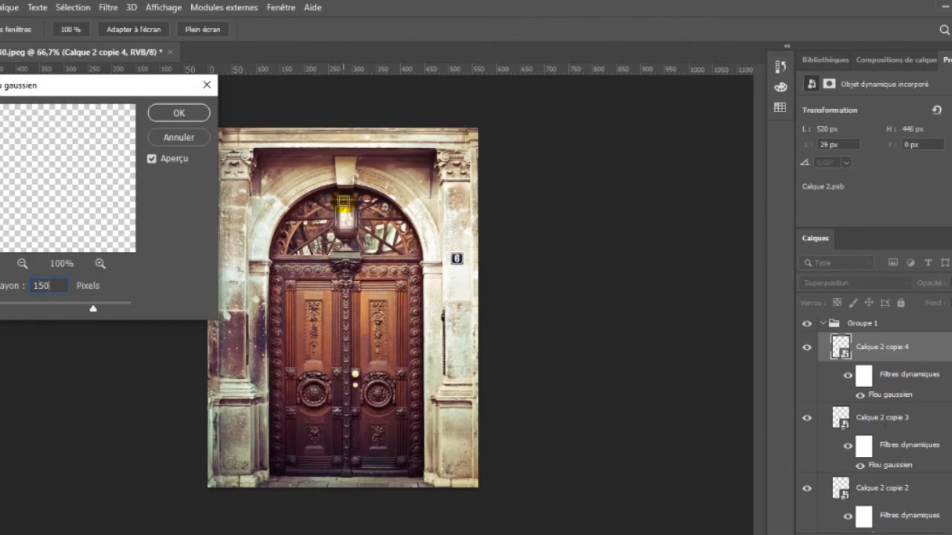
pyautogui.hotkey('ctrl', 'j')
pyautogui.click(178, 112)
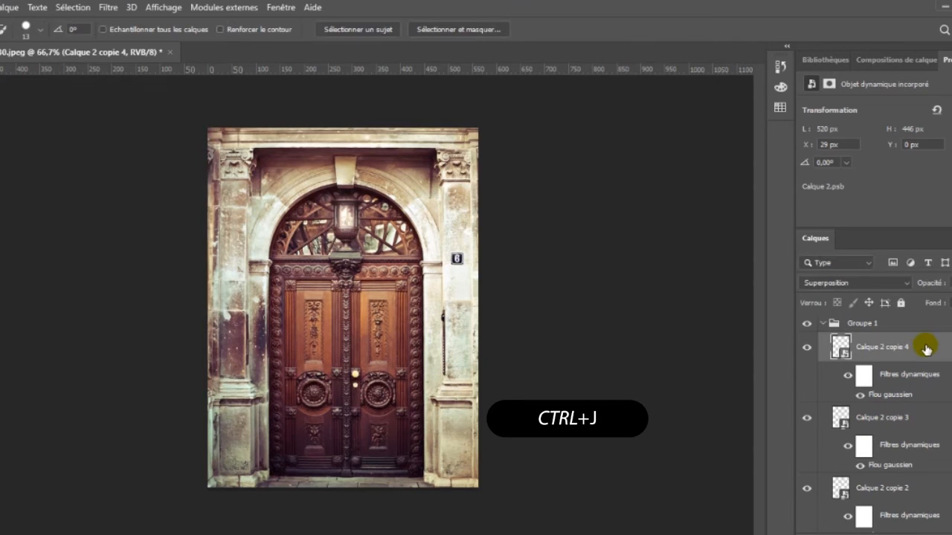
# Set the Gaussian Blur radius of Calque 2 copie 5 to 300 pixels and collapse Groupe 1
pyautogui.doubleClick(893, 398)
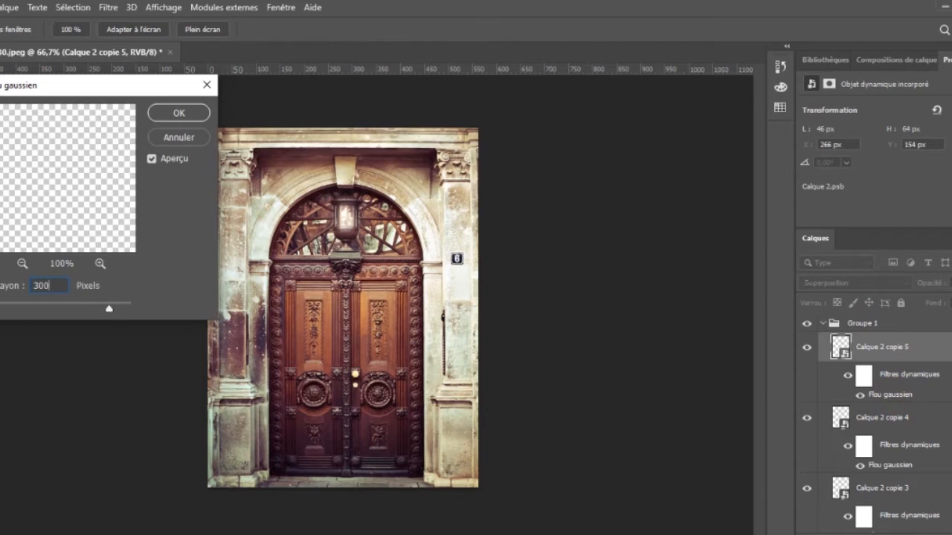
pyautogui.click(179, 116)
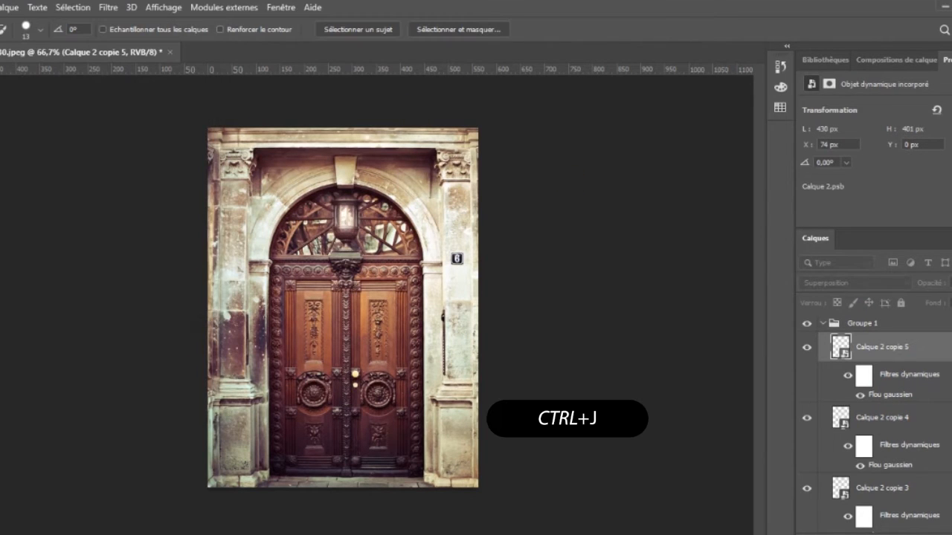
pyautogui.click(821, 324)
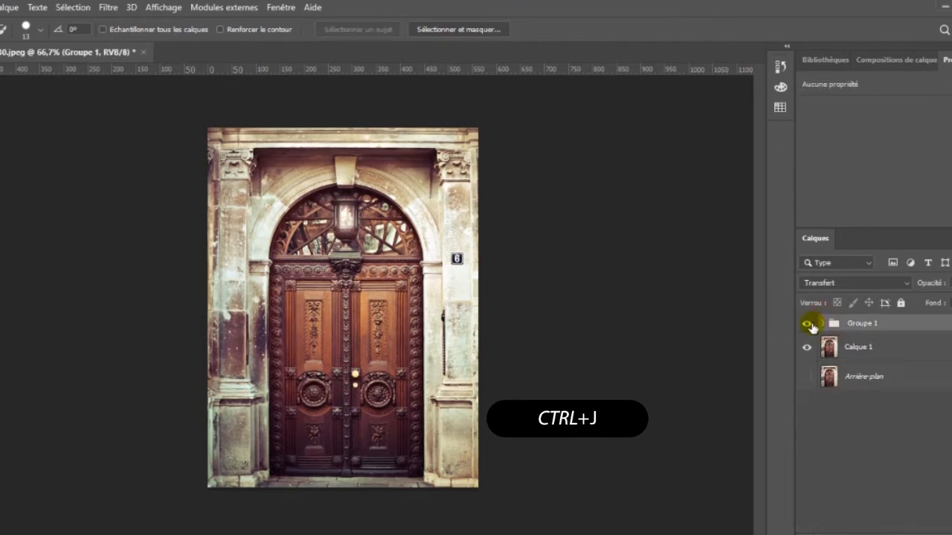
# Compare the image with and without the lantern glow of Groupe 1
pyautogui.click(808, 325)
pyautogui.click(808, 325)
pyautogui.click(809, 325)
pyautogui.click(808, 325)
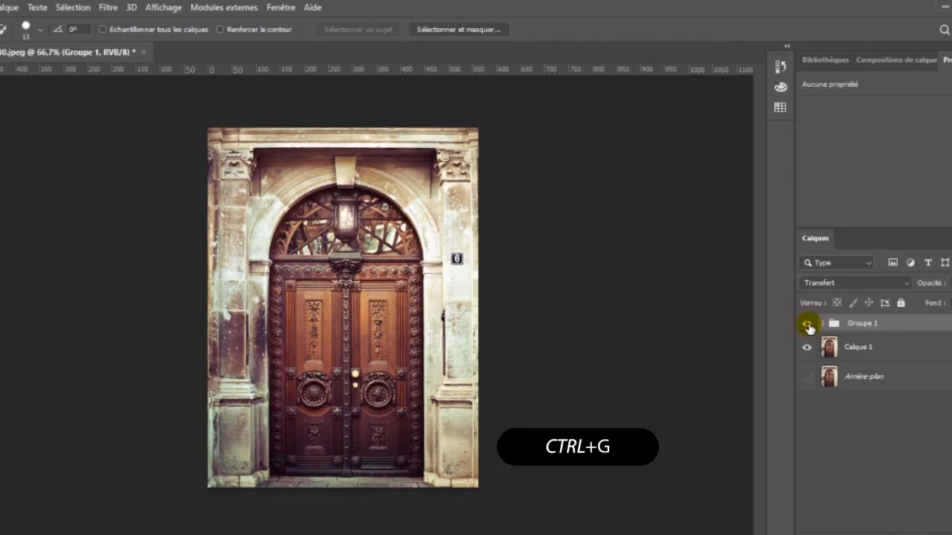
# Add a Hue/Saturation adjustment layer above Groupe 1 and clip it to the group
pyautogui.click(930, 532)
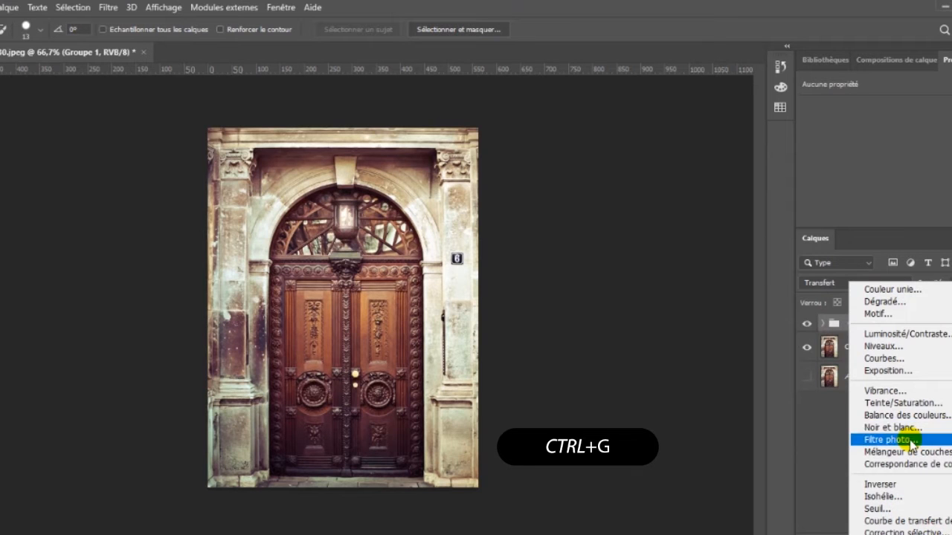
pyautogui.click(901, 403)
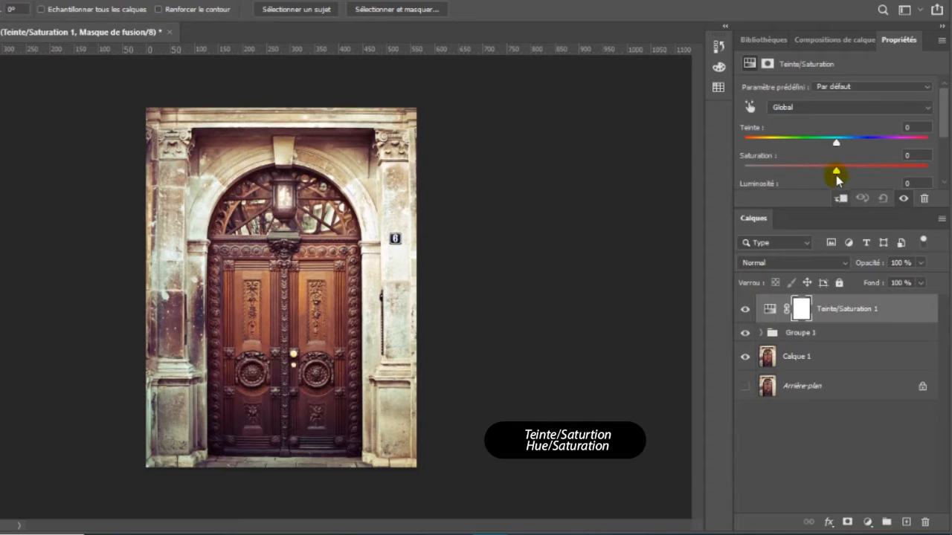
pyautogui.moveTo(824, 143)
pyautogui.mouseDown()
pyautogui.moveTo(758, 142)
pyautogui.moveTo(835, 142)
pyautogui.mouseUp()
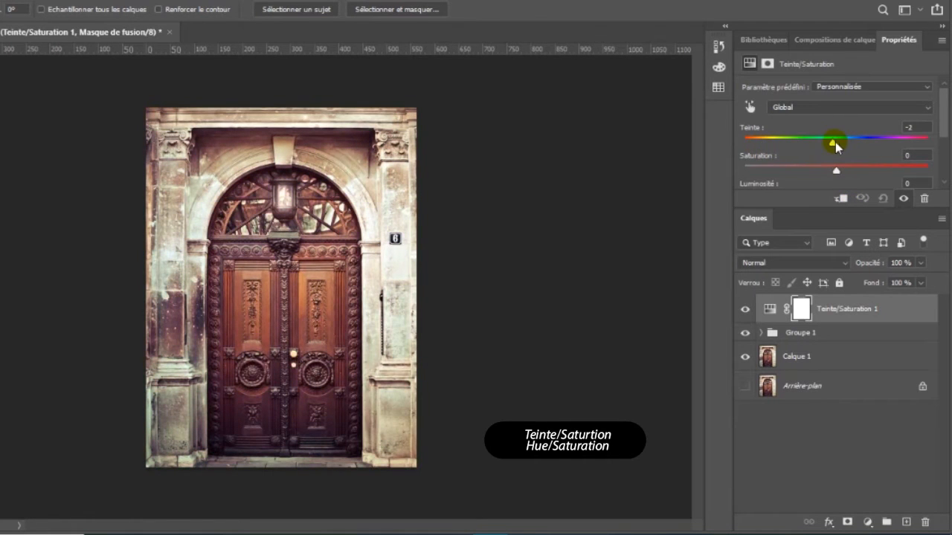
pyautogui.click(841, 199)
# Colorize the lantern glow through the Hue/Saturation adjustment with a hue of 42 and a saturation of 100
pyautogui.moveTo(945, 125); pyautogui.dragTo(941, 174)
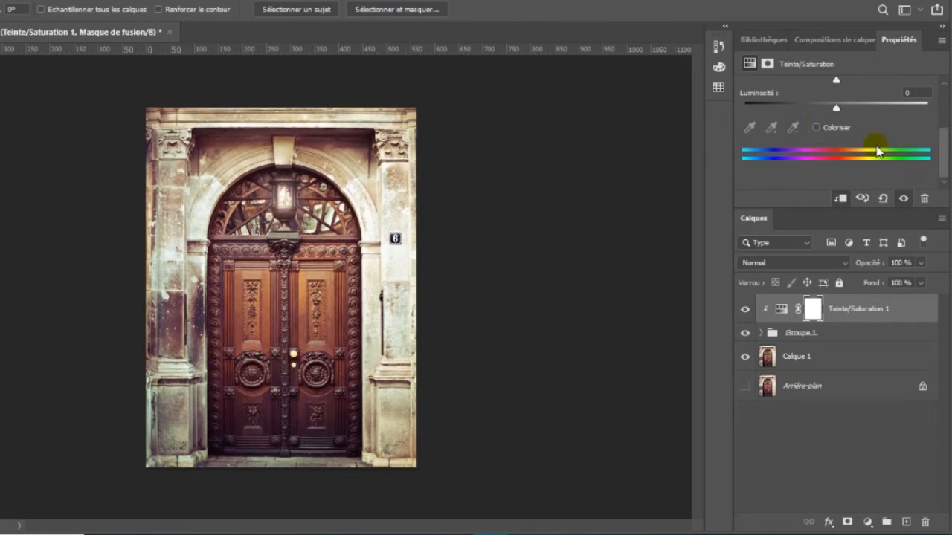
pyautogui.click(817, 128)
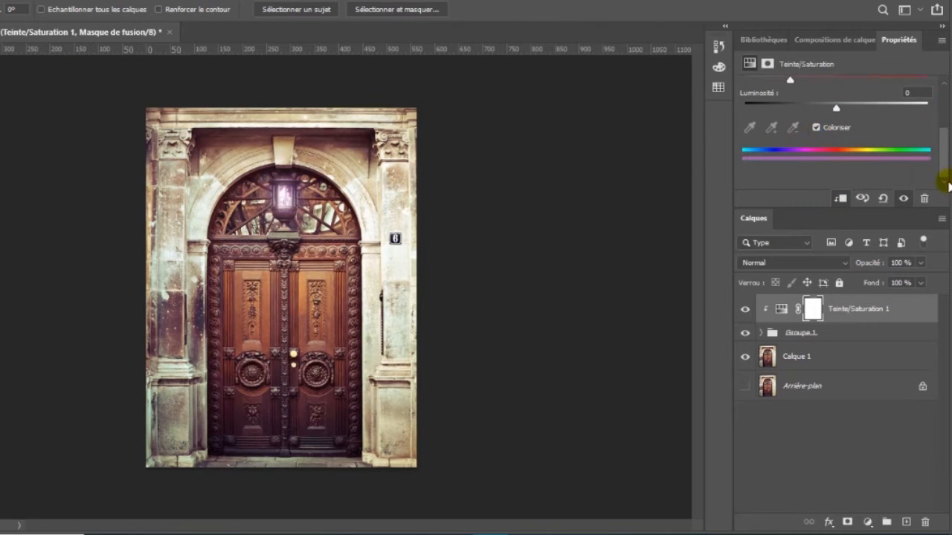
pyautogui.moveTo(948, 166); pyautogui.dragTo(942, 112)
pyautogui.click(897, 141)
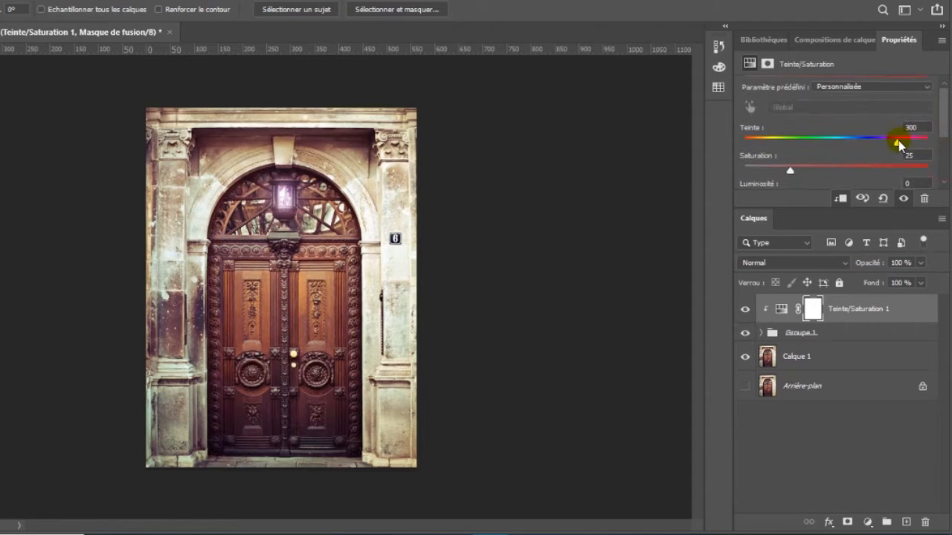
pyautogui.moveTo(815, 149); pyautogui.dragTo(754, 148)
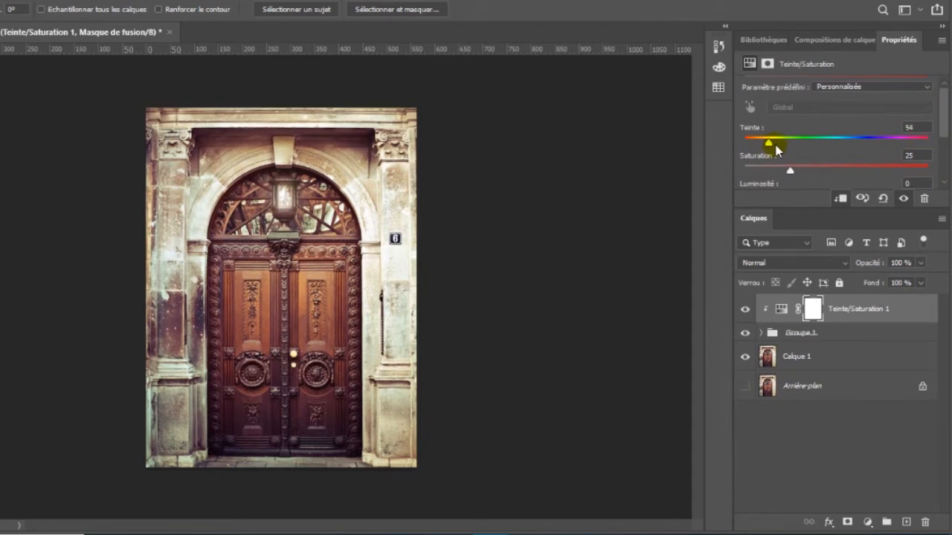
pyautogui.moveTo(874, 170); pyautogui.dragTo(906, 174)
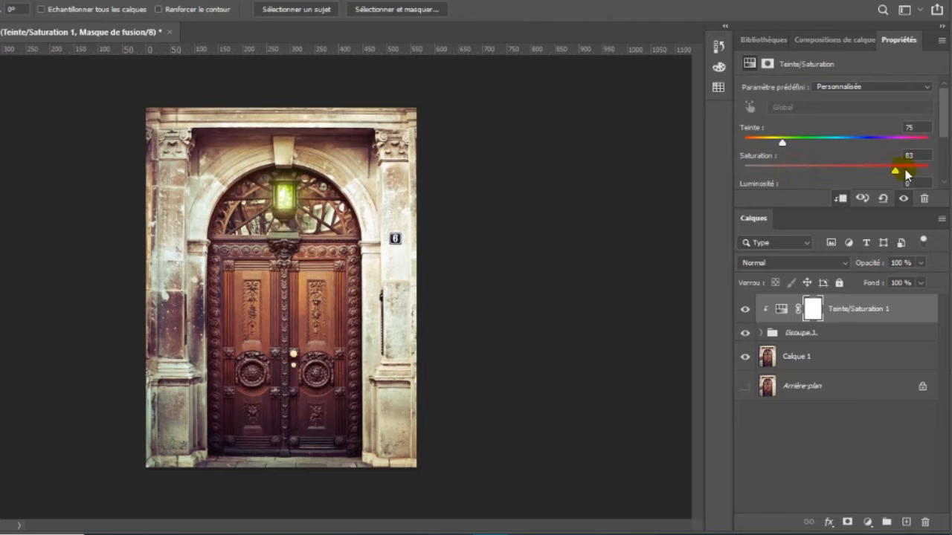
pyautogui.moveTo(785, 142); pyautogui.dragTo(899, 151)
pyautogui.moveTo(802, 150); pyautogui.dragTo(766, 147)
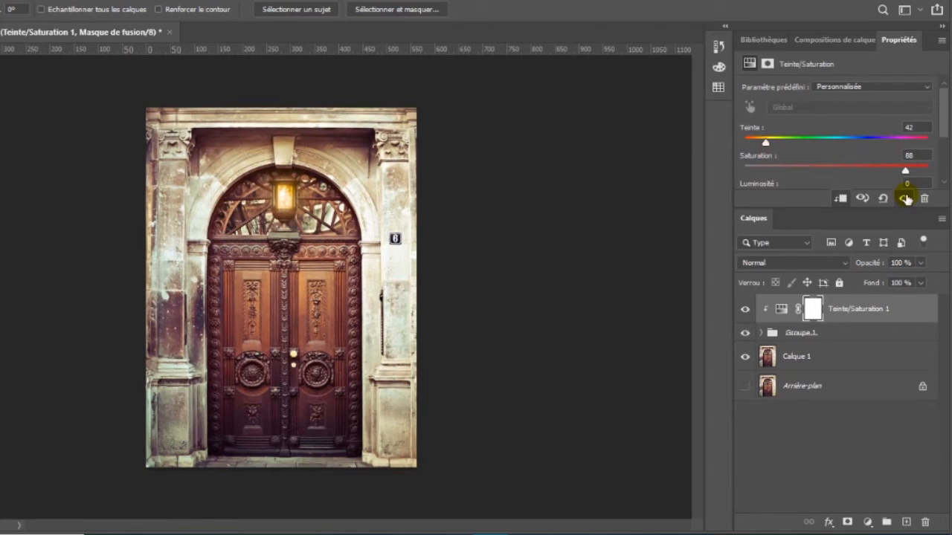
pyautogui.moveTo(908, 172); pyautogui.dragTo(928, 173)
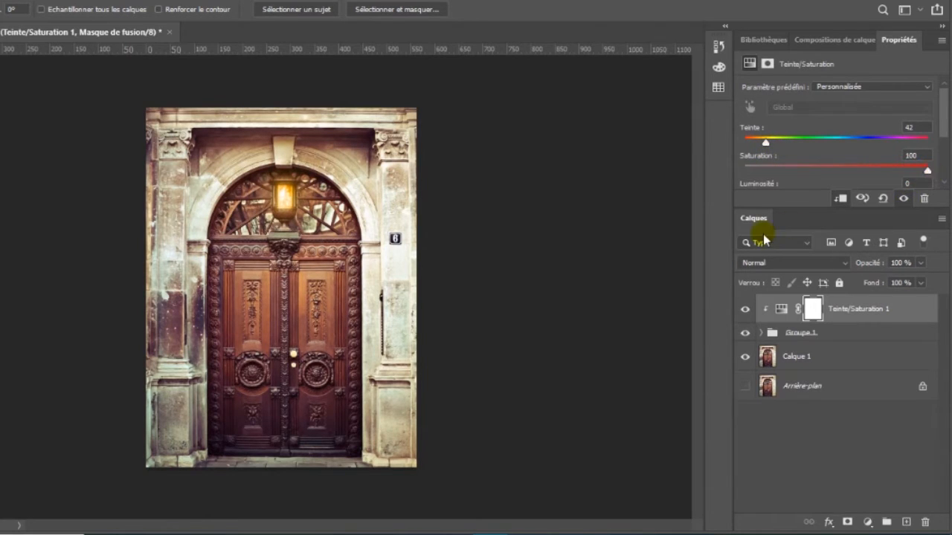
# Add a Color Lookup adjustment layer above Calque 1 using the NightFromDay.CUBE 3D LUT
pyautogui.click(833, 363)
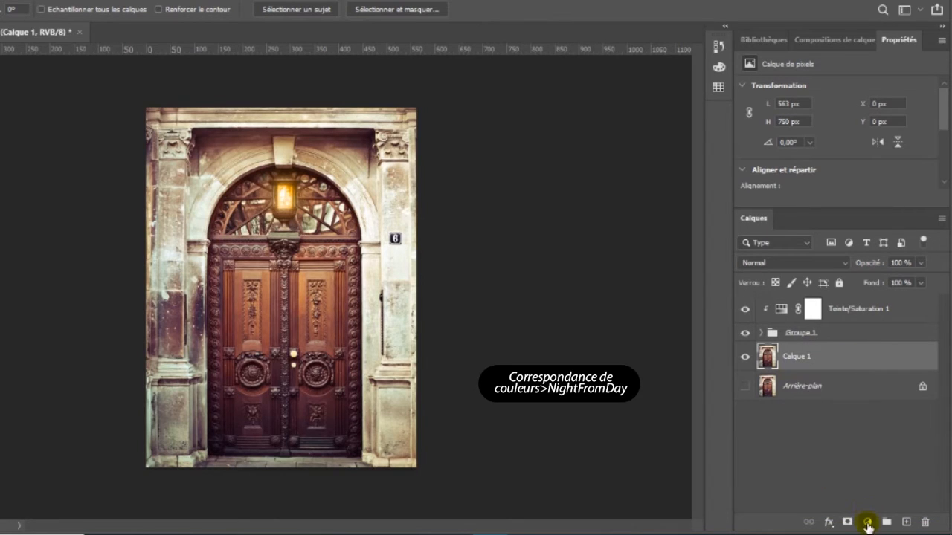
pyautogui.click(868, 523)
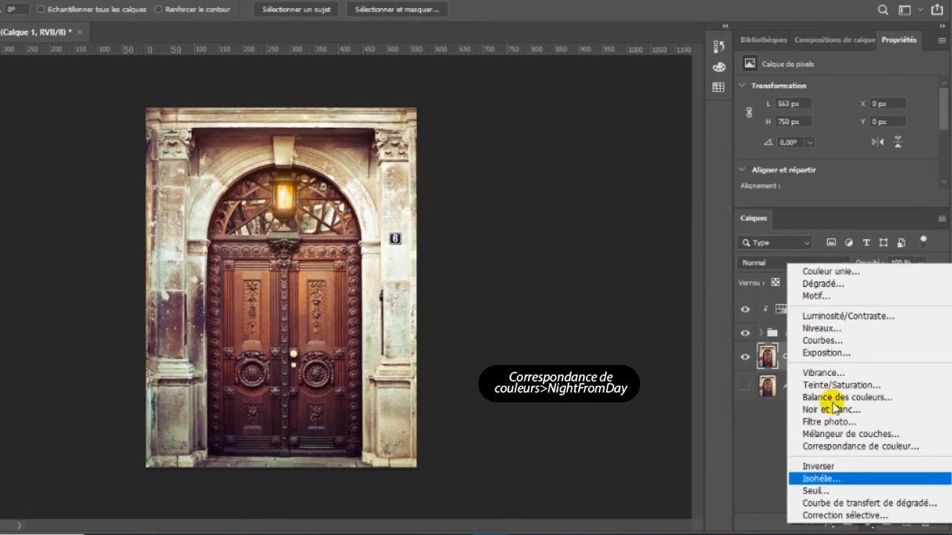
pyautogui.click(850, 446)
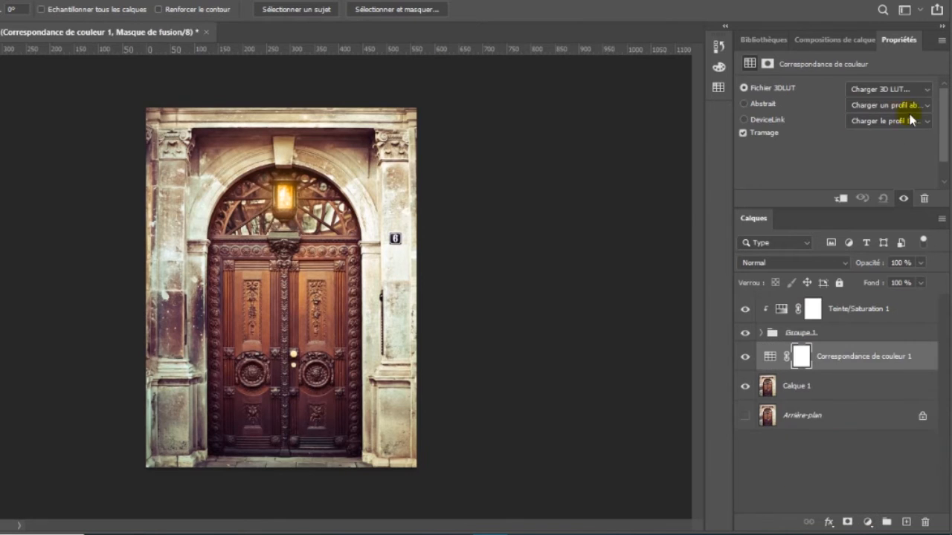
pyautogui.click(927, 90)
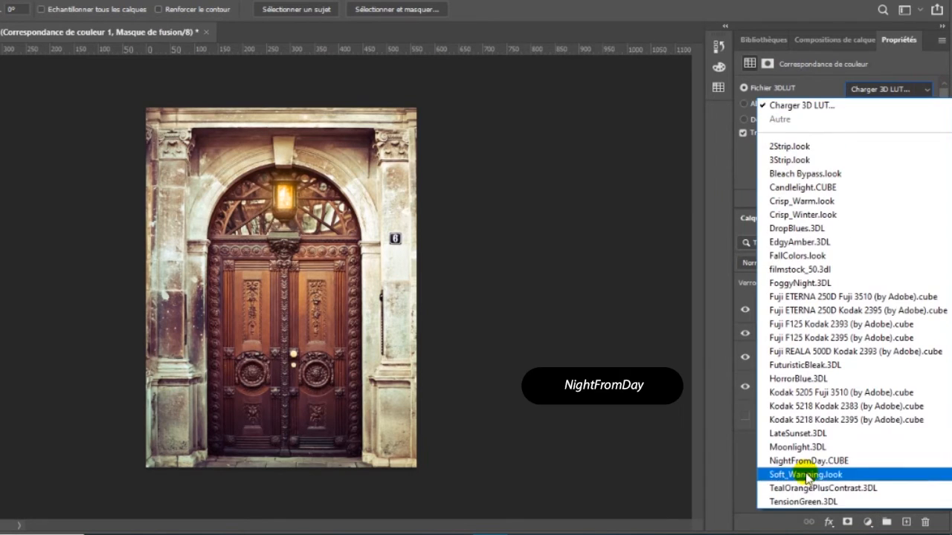
pyautogui.click(803, 461)
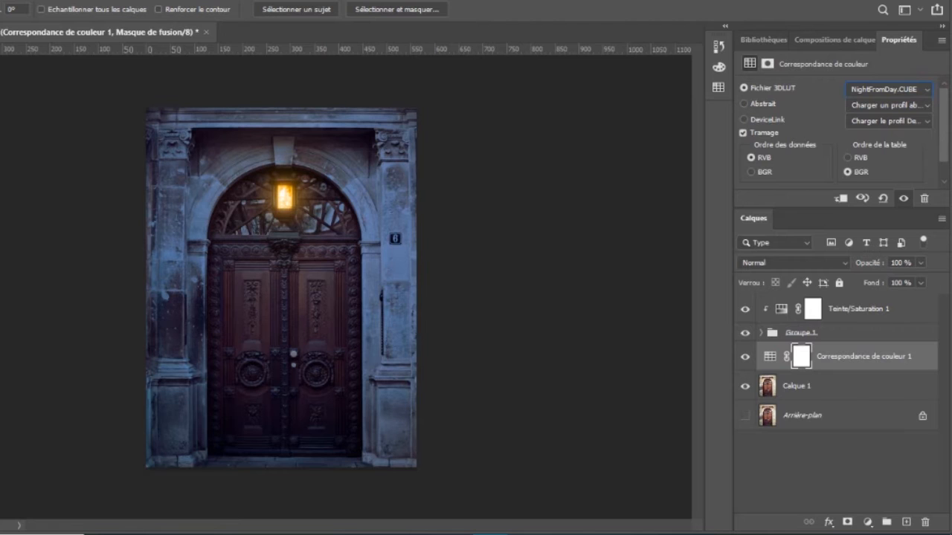
# Paint black at 50% opacity on the Color Lookup mask along the stone arch near the lantern
pyautogui.press('b')
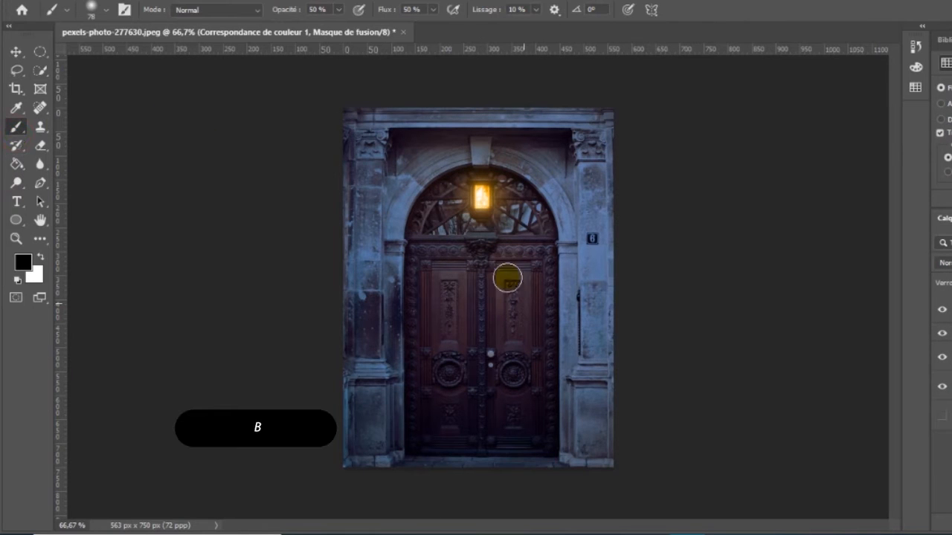
pyautogui.press('x')
pyautogui.moveTo(504, 189)
pyautogui.mouseDown()
pyautogui.moveTo(461, 169)
pyautogui.moveTo(409, 193)
pyautogui.moveTo(387, 234)
pyautogui.mouseUp()
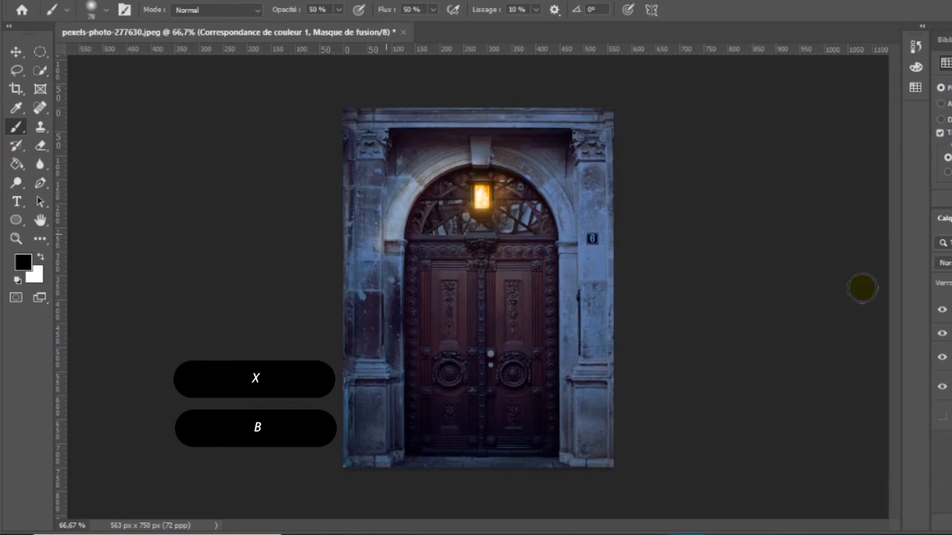
# Convert Groupe 1 into a smart object
pyautogui.click(824, 334)
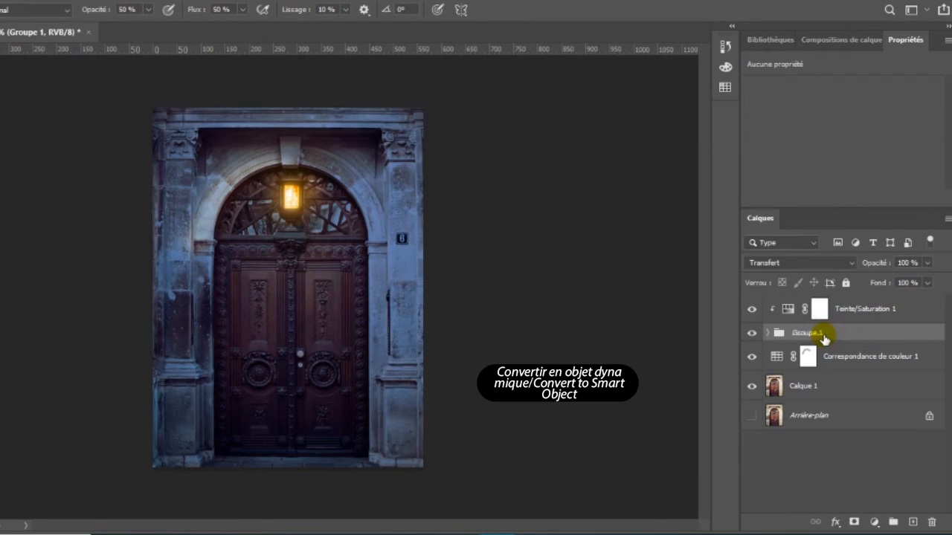
pyautogui.rightClick(825, 336)
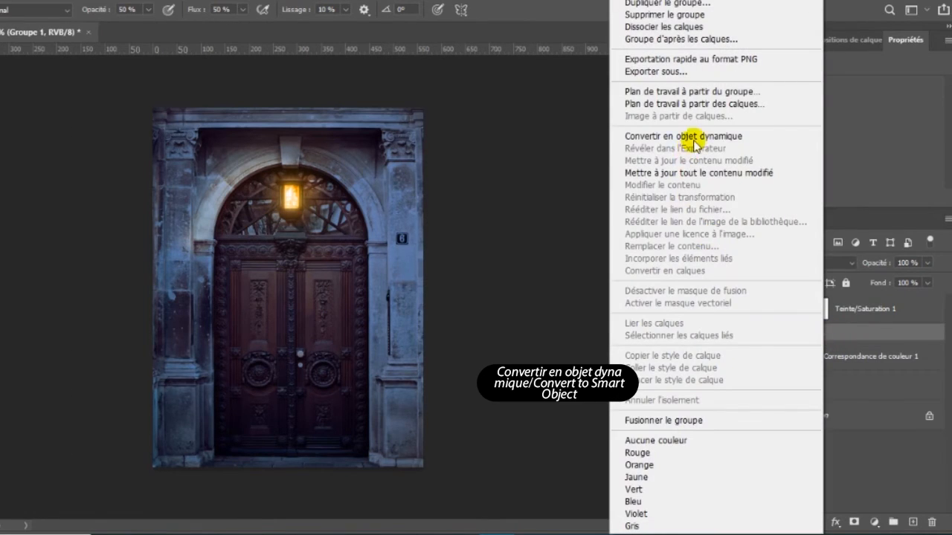
pyautogui.click(699, 138)
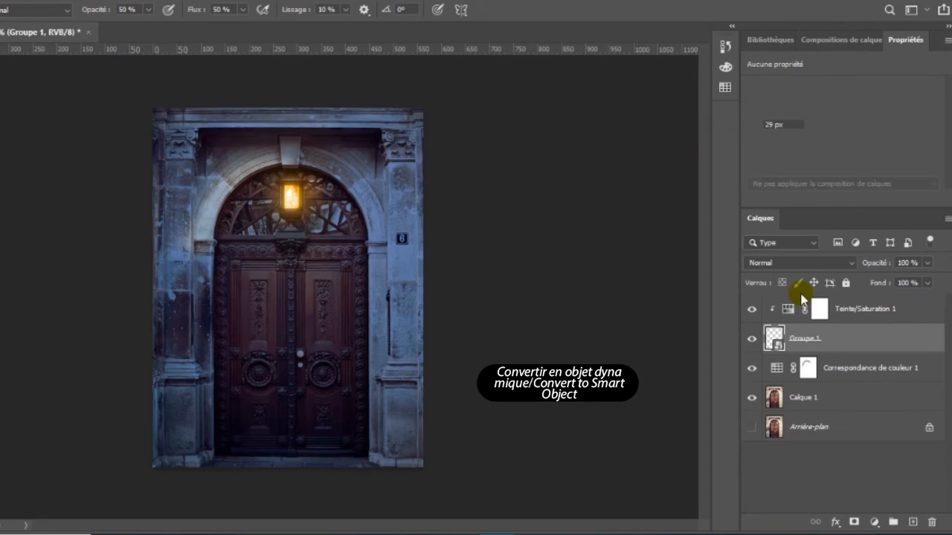
# Paint black on the Color Lookup mask over the arch, the fan window and the upper door to reveal warm light around the lantern
pyautogui.click(807, 369)
pyautogui.moveTo(216, 183)
pyautogui.mouseDown()
pyautogui.moveTo(266, 167)
pyautogui.moveTo(320, 177)
pyautogui.moveTo(374, 233)
pyautogui.moveTo(343, 181)
pyautogui.moveTo(359, 184)
pyautogui.moveTo(323, 151)
pyautogui.moveTo(288, 146)
pyautogui.moveTo(264, 156)
pyautogui.moveTo(374, 183)
pyautogui.moveTo(395, 227)
pyautogui.moveTo(364, 148)
pyautogui.moveTo(315, 147)
pyautogui.mouseUp()
pyautogui.moveTo(379, 142)
pyautogui.mouseDown()
pyautogui.moveTo(390, 194)
pyautogui.moveTo(402, 173)
pyautogui.moveTo(410, 203)
pyautogui.moveTo(392, 189)
pyautogui.moveTo(333, 221)
pyautogui.mouseUp()
pyautogui.moveTo(320, 186)
pyautogui.mouseDown()
pyautogui.moveTo(329, 218)
pyautogui.moveTo(240, 222)
pyautogui.moveTo(268, 198)
pyautogui.moveTo(197, 194)
pyautogui.moveTo(206, 157)
pyautogui.moveTo(268, 148)
pyautogui.moveTo(203, 144)
pyautogui.moveTo(182, 180)
pyautogui.moveTo(183, 241)
pyautogui.moveTo(250, 221)
pyautogui.moveTo(249, 240)
pyautogui.moveTo(227, 255)
pyautogui.mouseUp()
pyautogui.moveTo(219, 327)
pyautogui.mouseDown()
pyautogui.moveTo(249, 250)
pyautogui.moveTo(262, 321)
pyautogui.moveTo(271, 251)
pyautogui.moveTo(289, 315)
pyautogui.moveTo(285, 265)
pyautogui.moveTo(324, 362)
pyautogui.moveTo(314, 225)
pyautogui.moveTo(326, 247)
pyautogui.moveTo(273, 227)
pyautogui.moveTo(313, 224)
pyautogui.moveTo(339, 238)
pyautogui.moveTo(340, 220)
pyautogui.moveTo(354, 331)
pyautogui.moveTo(361, 248)
pyautogui.moveTo(371, 325)
pyautogui.moveTo(376, 313)
pyautogui.moveTo(376, 242)
pyautogui.moveTo(382, 333)
pyautogui.moveTo(368, 217)
pyautogui.moveTo(338, 170)
pyautogui.moveTo(281, 154)
pyautogui.moveTo(216, 180)
pyautogui.moveTo(201, 204)
pyautogui.moveTo(360, 245)
pyautogui.mouseUp()
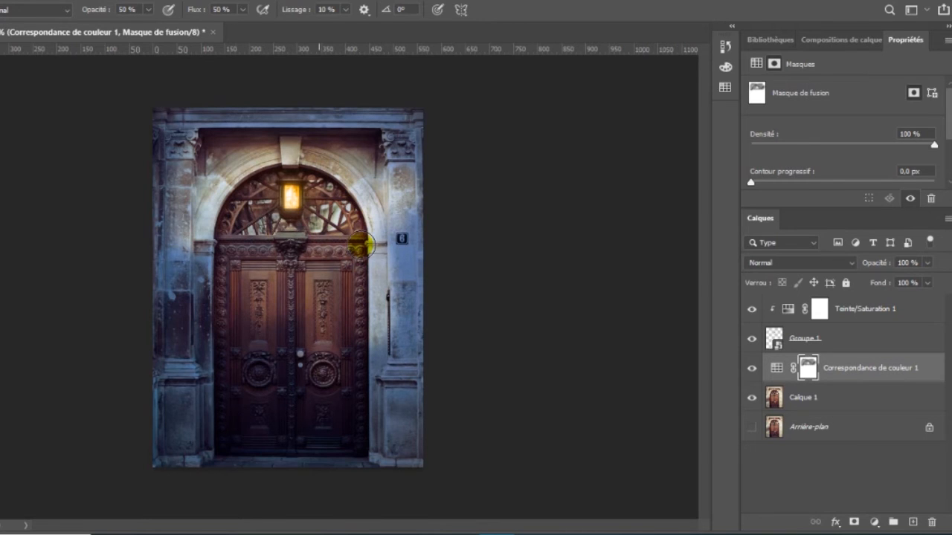
pyautogui.moveTo(358, 311)
pyautogui.mouseDown()
pyautogui.moveTo(346, 128)
pyautogui.moveTo(341, 144)
pyautogui.moveTo(238, 154)
pyautogui.moveTo(225, 215)
pyautogui.mouseUp()
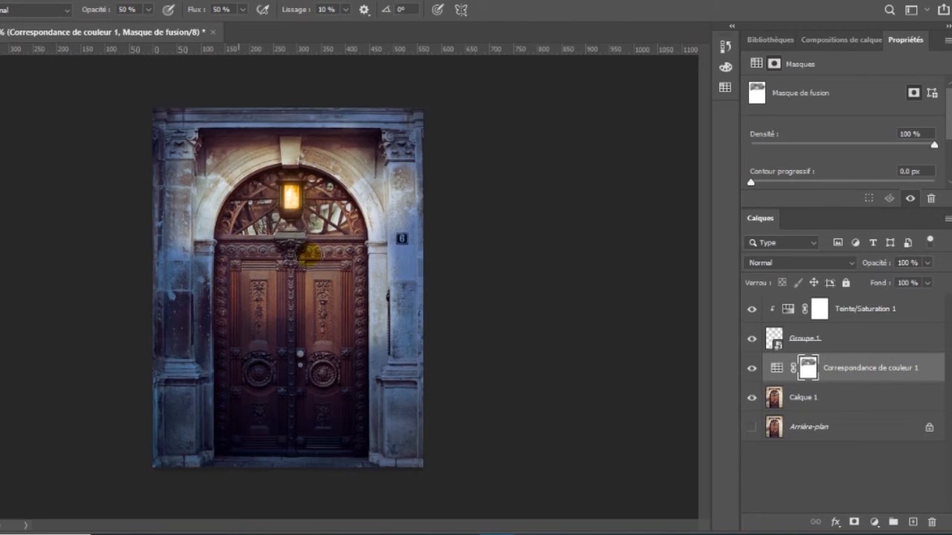
pyautogui.moveTo(344, 194); pyautogui.dragTo(365, 212)
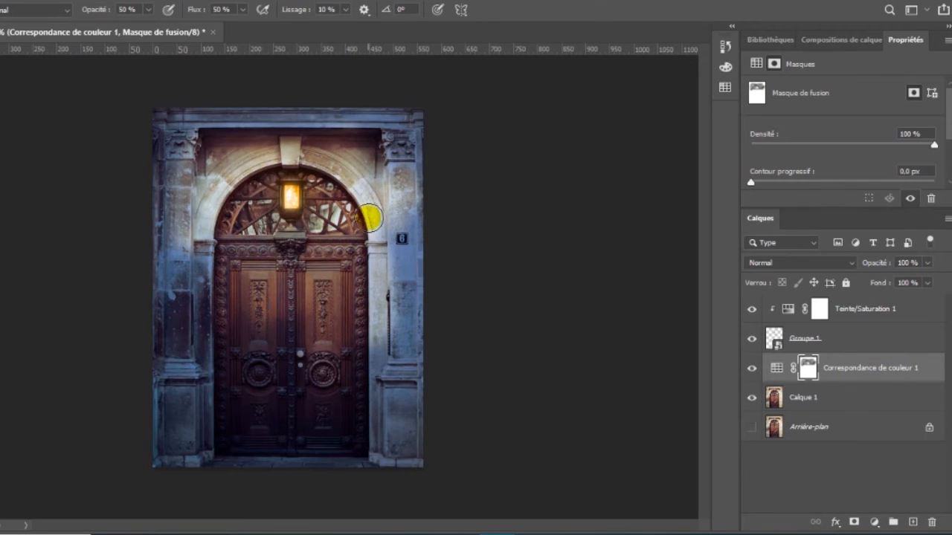
# Paint more black on the Color Lookup mask around the arch sides and across the upper door panels
pyautogui.moveTo(374, 240)
pyautogui.mouseDown()
pyautogui.moveTo(342, 211)
pyautogui.moveTo(344, 195)
pyautogui.moveTo(226, 193)
pyautogui.moveTo(190, 276)
pyautogui.moveTo(184, 203)
pyautogui.moveTo(177, 282)
pyautogui.moveTo(191, 158)
pyautogui.moveTo(201, 219)
pyautogui.moveTo(183, 137)
pyautogui.moveTo(392, 133)
pyautogui.moveTo(188, 128)
pyautogui.moveTo(381, 135)
pyautogui.moveTo(331, 398)
pyautogui.moveTo(345, 298)
pyautogui.moveTo(378, 335)
pyautogui.moveTo(379, 225)
pyautogui.moveTo(393, 298)
pyautogui.moveTo(404, 191)
pyautogui.moveTo(371, 317)
pyautogui.moveTo(325, 244)
pyautogui.moveTo(290, 270)
pyautogui.moveTo(282, 225)
pyautogui.moveTo(267, 277)
pyautogui.moveTo(253, 238)
pyautogui.moveTo(250, 288)
pyautogui.moveTo(232, 212)
pyautogui.mouseUp()
pyautogui.moveTo(220, 264)
pyautogui.mouseDown()
pyautogui.moveTo(235, 206)
pyautogui.moveTo(261, 216)
pyautogui.moveTo(260, 186)
pyautogui.moveTo(241, 165)
pyautogui.moveTo(248, 160)
pyautogui.moveTo(341, 173)
pyautogui.moveTo(304, 277)
pyautogui.moveTo(337, 178)
pyautogui.moveTo(341, 270)
pyautogui.mouseUp()
# Duplicate the Teinte/Saturation 1 adjustment layer and invert the copy's mask to black
pyautogui.click(902, 311)
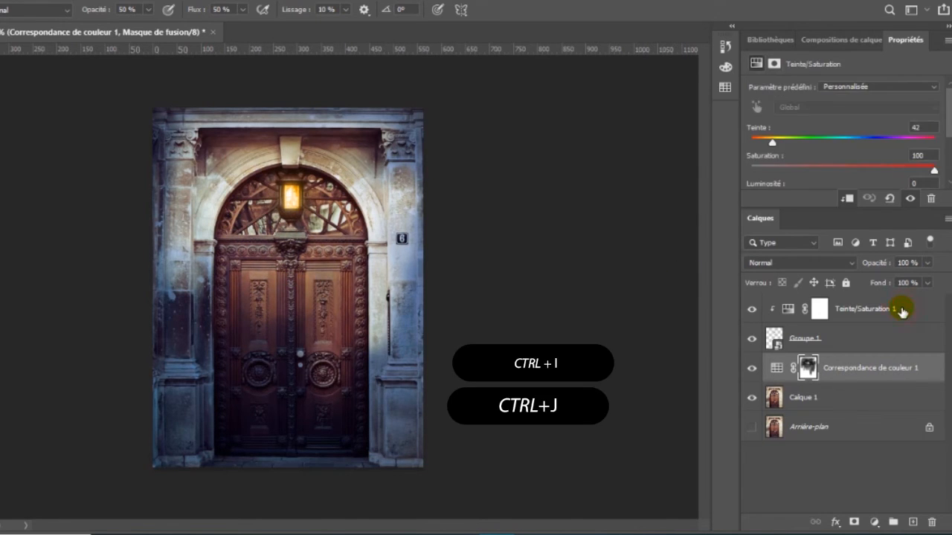
pyautogui.hotkey('ctrl', 'j')
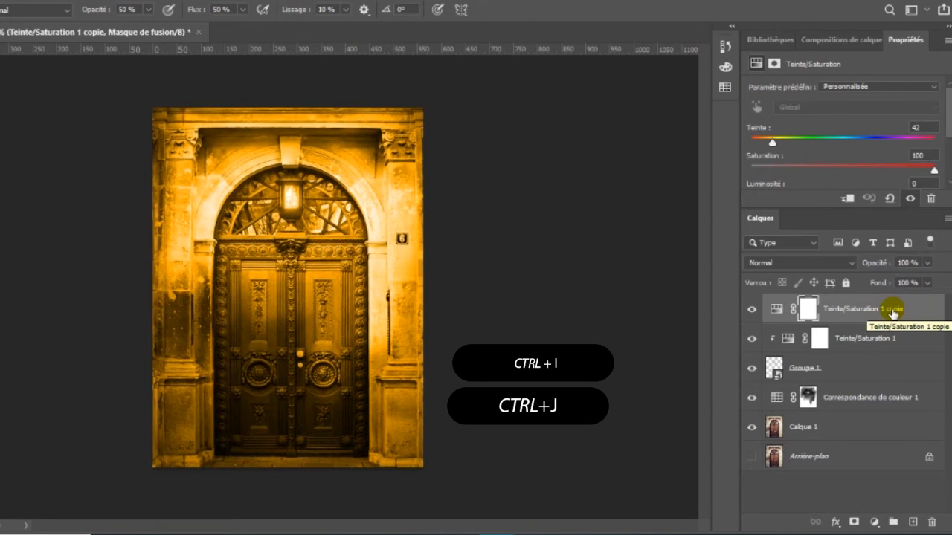
pyautogui.hotkey('ctrl', 'i')
# Paint white at 50% opacity on the copy's mask over the arch, inner pillars and door, and set its blend mode to Superposition
pyautogui.press('b')
pyautogui.press('x')
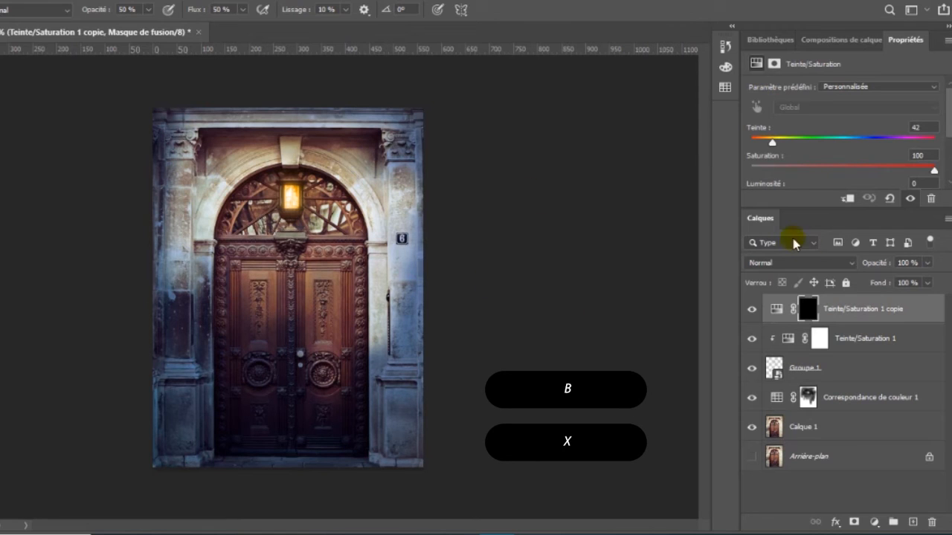
pyautogui.moveTo(245, 171)
pyautogui.mouseDown()
pyautogui.moveTo(253, 170)
pyautogui.moveTo(206, 202)
pyautogui.moveTo(205, 190)
pyautogui.moveTo(202, 240)
pyautogui.moveTo(218, 140)
pyautogui.moveTo(320, 160)
pyautogui.moveTo(386, 218)
pyautogui.moveTo(389, 250)
pyautogui.moveTo(401, 216)
pyautogui.moveTo(374, 255)
pyautogui.moveTo(360, 233)
pyautogui.moveTo(355, 297)
pyautogui.moveTo(328, 304)
pyautogui.moveTo(314, 211)
pyautogui.moveTo(338, 204)
pyautogui.moveTo(298, 182)
pyautogui.moveTo(255, 229)
pyautogui.moveTo(284, 232)
pyautogui.moveTo(252, 252)
pyautogui.moveTo(226, 232)
pyautogui.moveTo(252, 260)
pyautogui.moveTo(284, 257)
pyautogui.moveTo(278, 303)
pyautogui.mouseUp()
pyautogui.moveTo(208, 285)
pyautogui.mouseDown()
pyautogui.moveTo(203, 236)
pyautogui.moveTo(194, 262)
pyautogui.moveTo(189, 225)
pyautogui.moveTo(180, 251)
pyautogui.moveTo(199, 149)
pyautogui.mouseUp()
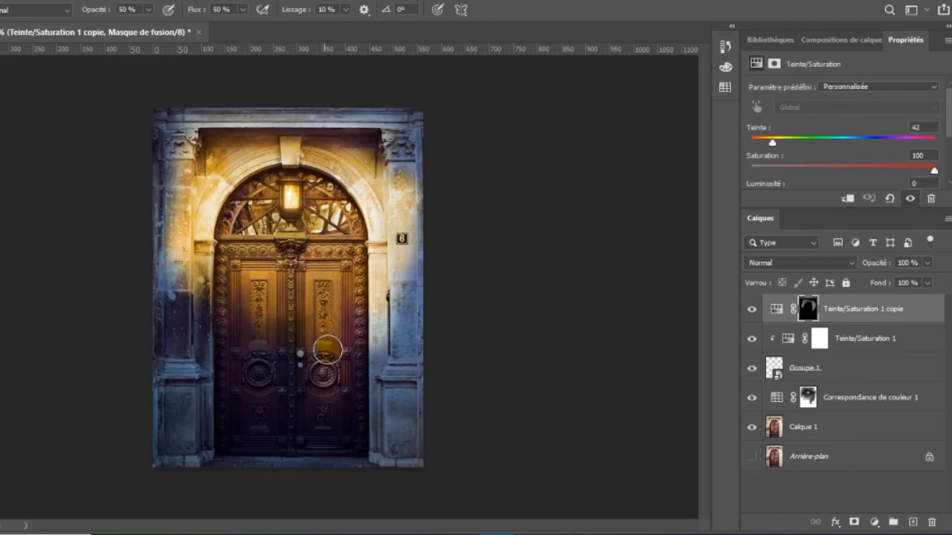
pyautogui.moveTo(403, 175)
pyautogui.mouseDown()
pyautogui.moveTo(395, 333)
pyautogui.moveTo(394, 305)
pyautogui.moveTo(408, 330)
pyautogui.moveTo(400, 241)
pyautogui.moveTo(386, 255)
pyautogui.moveTo(320, 259)
pyautogui.moveTo(304, 281)
pyautogui.moveTo(288, 236)
pyautogui.moveTo(335, 285)
pyautogui.moveTo(308, 229)
pyautogui.moveTo(253, 255)
pyautogui.moveTo(220, 209)
pyautogui.moveTo(226, 235)
pyautogui.moveTo(283, 171)
pyautogui.moveTo(362, 158)
pyautogui.moveTo(370, 193)
pyautogui.moveTo(325, 155)
pyautogui.moveTo(337, 264)
pyautogui.mouseUp()
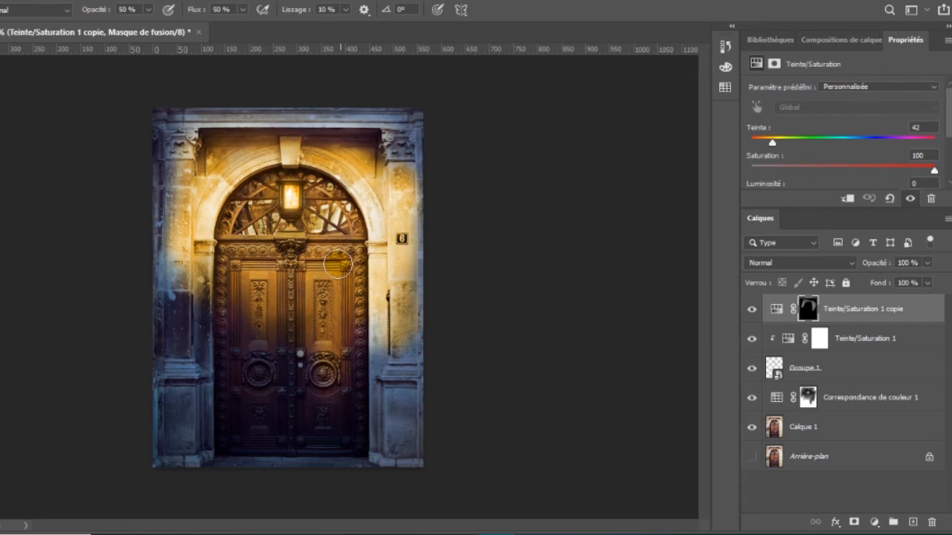
pyautogui.click(850, 265)
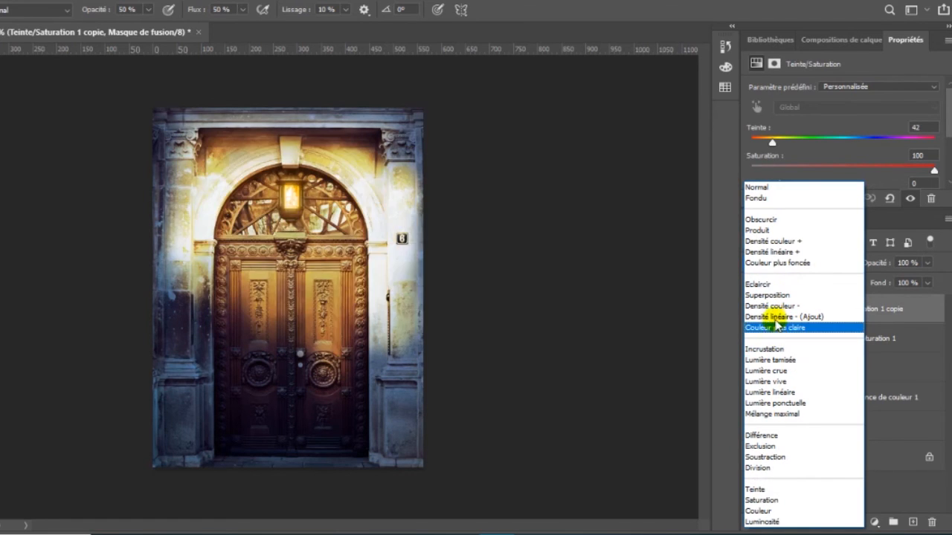
pyautogui.click(767, 295)
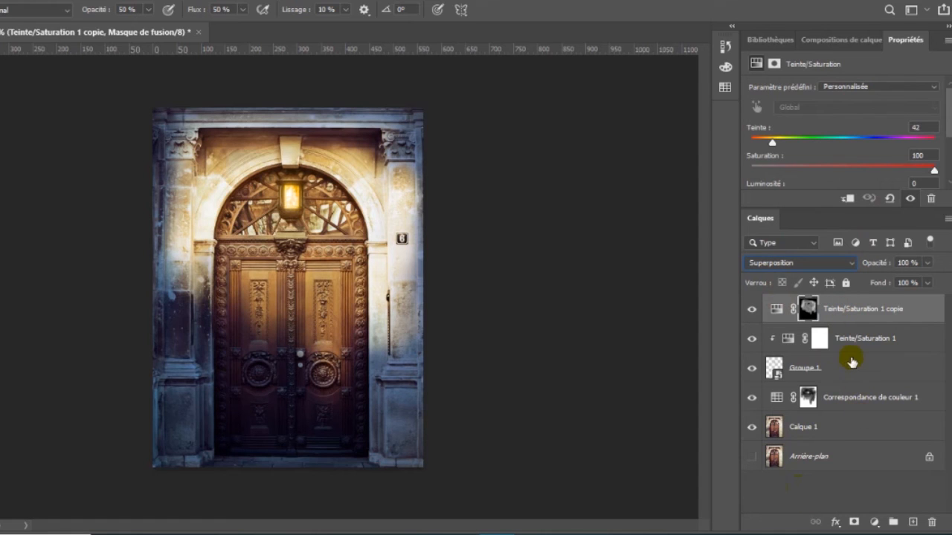
# Group all layers from Teinte/Saturation 1 copie down to Calque 1 and rename the group "end"
pyautogui.keyDown('shift'); pyautogui.click(836, 436); pyautogui.keyUp('shift')
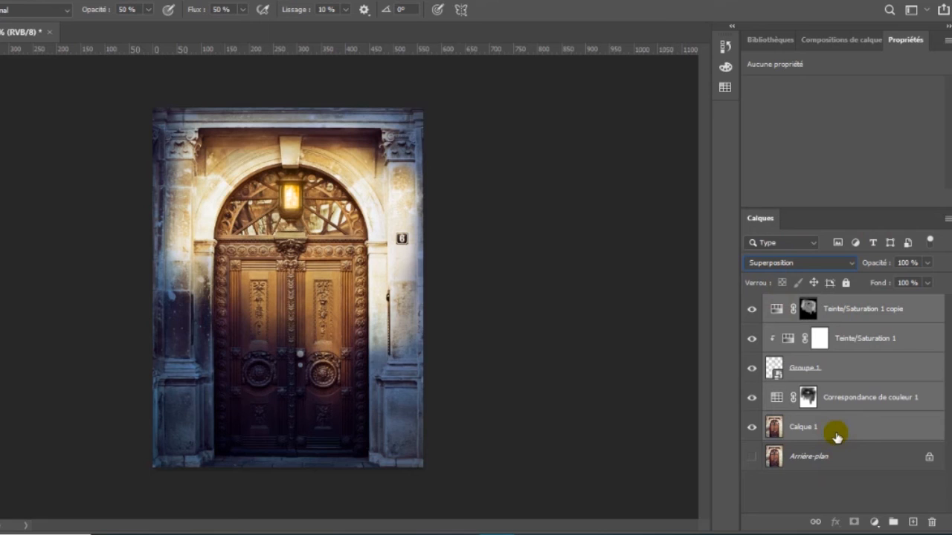
pyautogui.hotkey('ctrl', 'g')
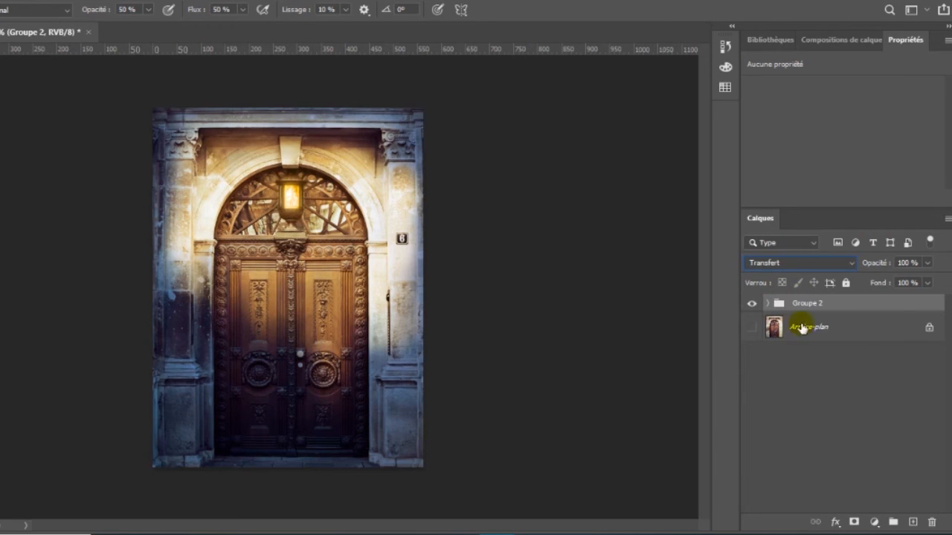
pyautogui.doubleClick(805, 302)
pyautogui.write('end')
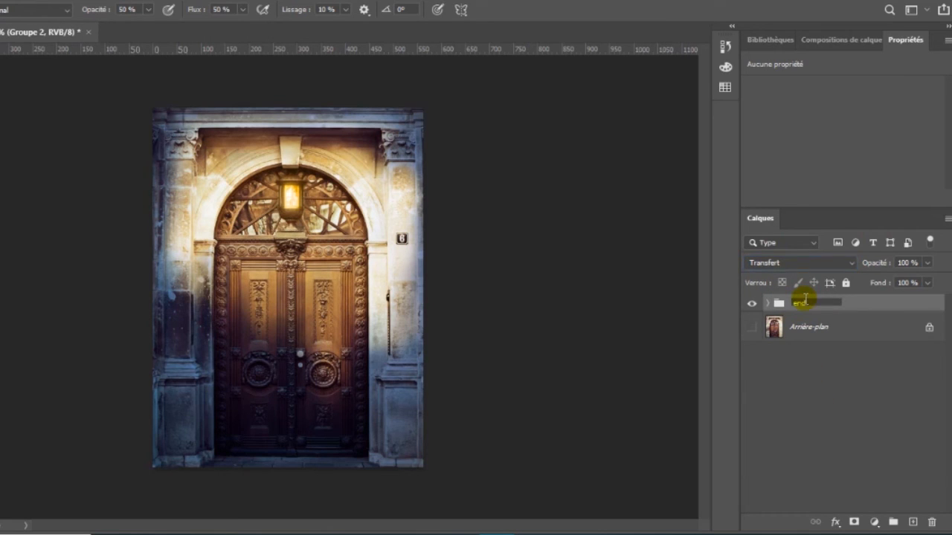
pyautogui.press('Return')
# Show the Arrière-plan layer and toggle the end group's visibility to compare the night scene with the original photo
pyautogui.click(752, 327)
pyautogui.click(752, 304)
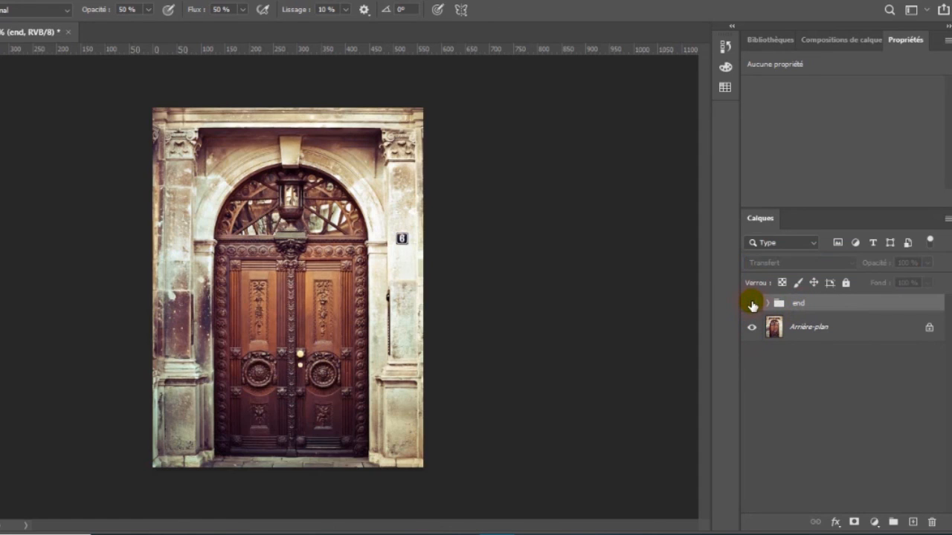
pyautogui.click(752, 304)
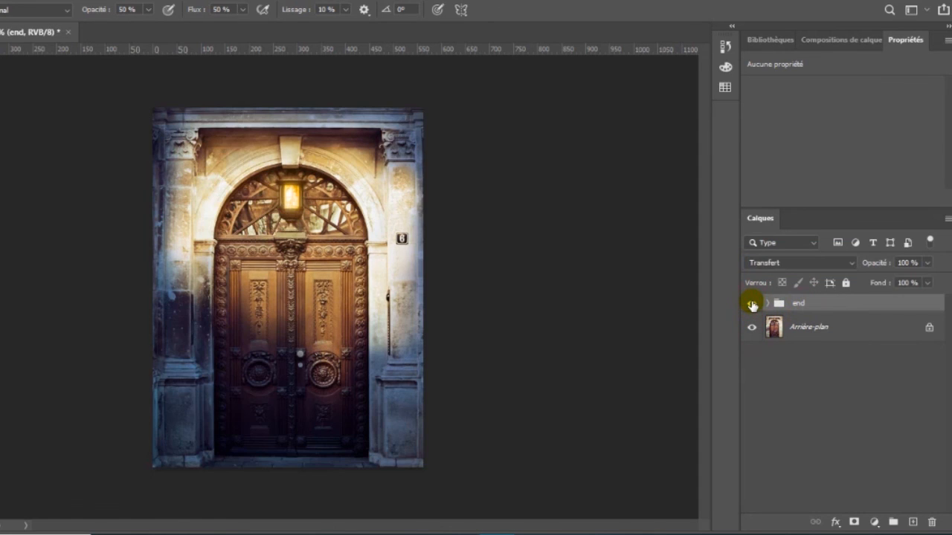
pyautogui.click(752, 304)
pyautogui.click(751, 304)
pyautogui.click(752, 304)
pyautogui.click(752, 304)
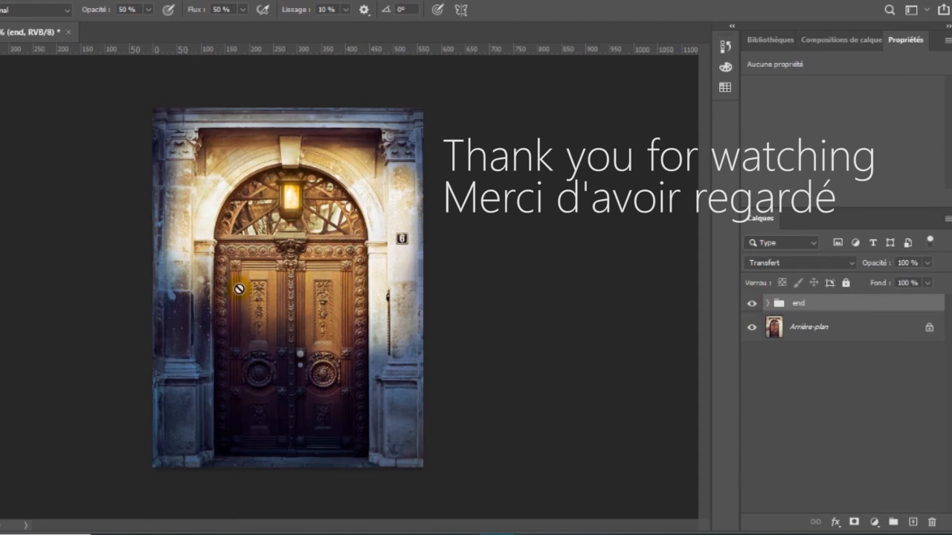